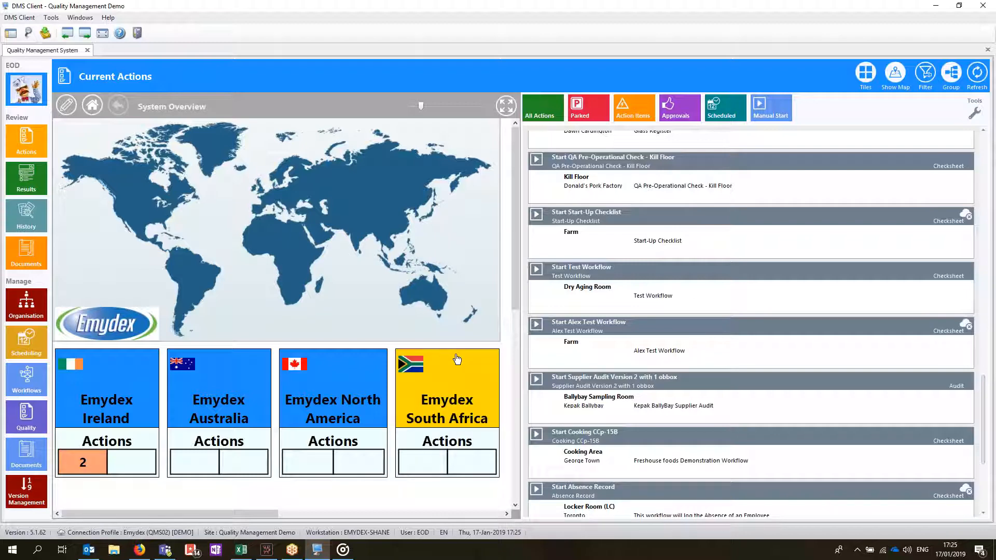
- Open the Receiving Truck Check workflow for editing and show the TRUCK block in its design
click(27, 380)
click(63, 99)
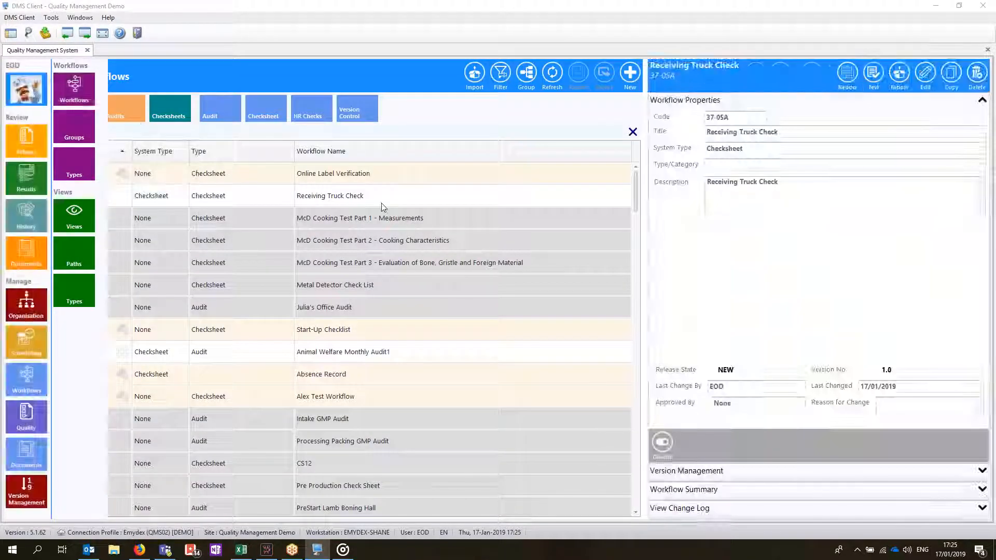
click(926, 75)
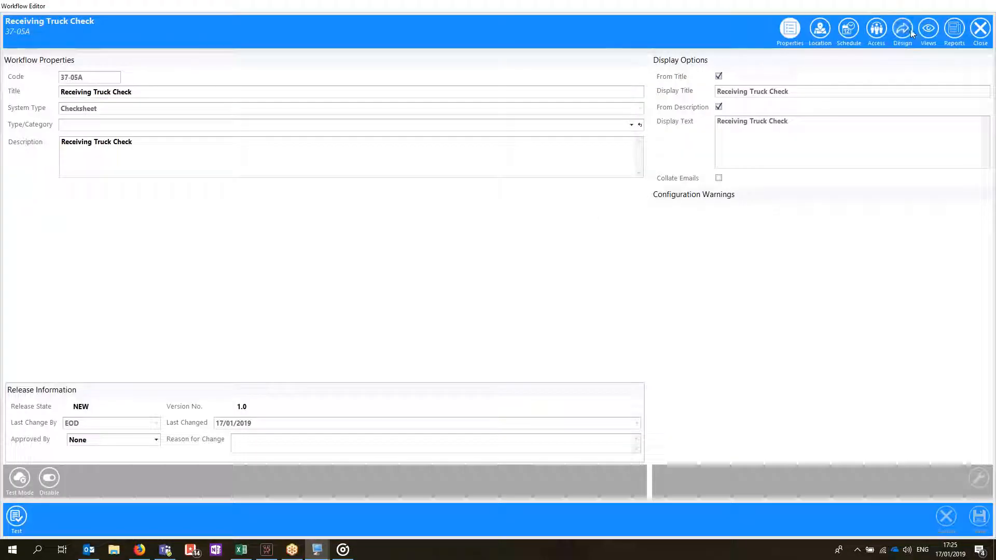
click(903, 31)
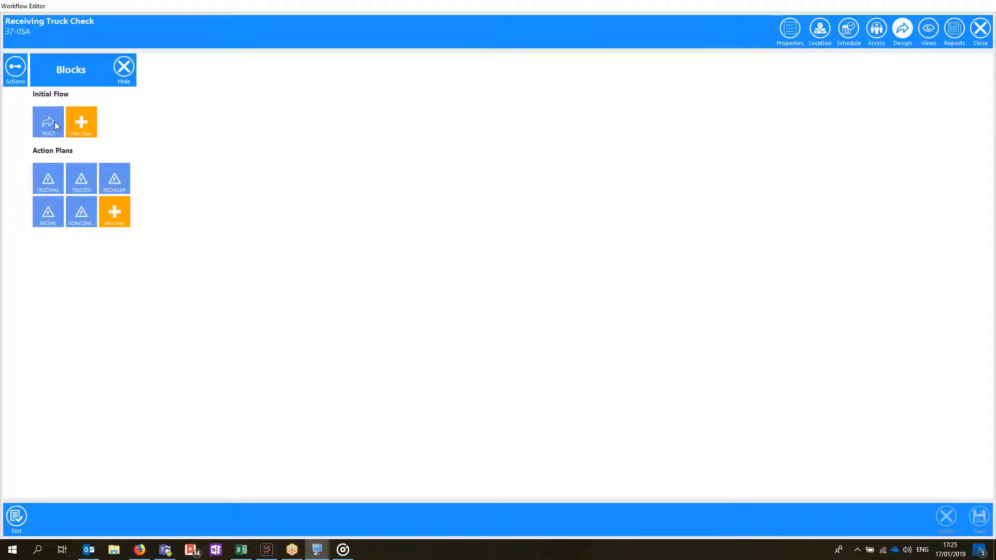
click(55, 124)
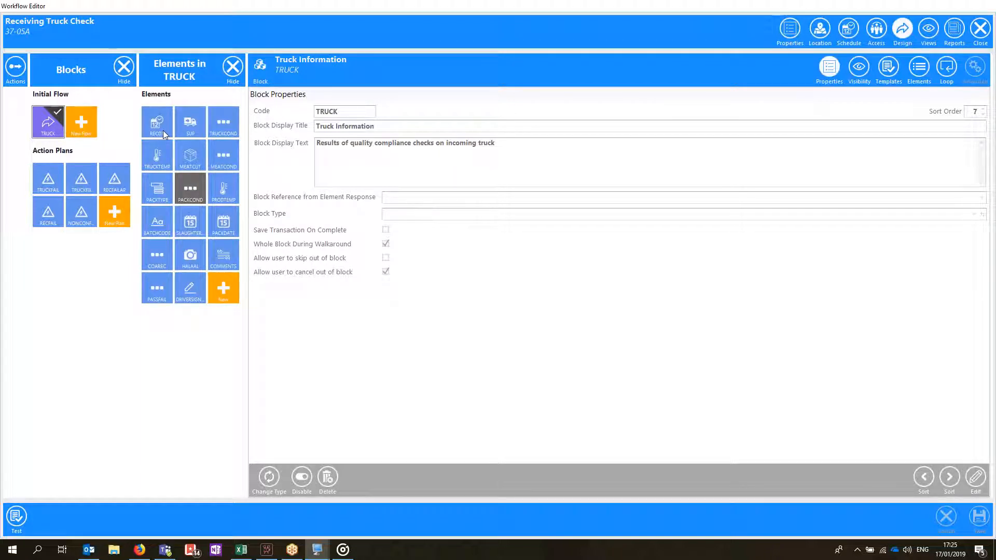
- Preview the receiving date and time element and the supplier element, checking the date picker and the supplier selection list
click(167, 130)
click(921, 76)
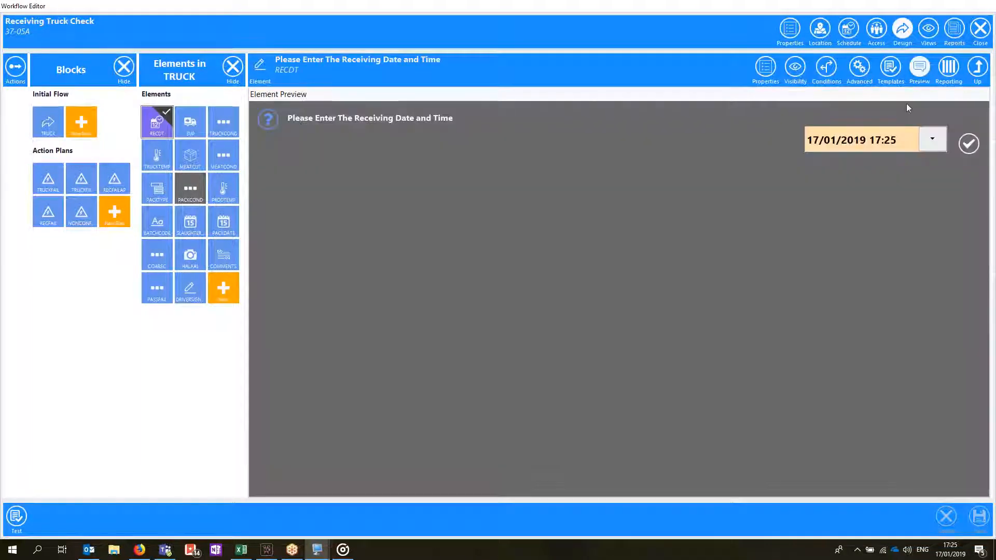
click(928, 139)
click(928, 139)
click(198, 124)
click(358, 139)
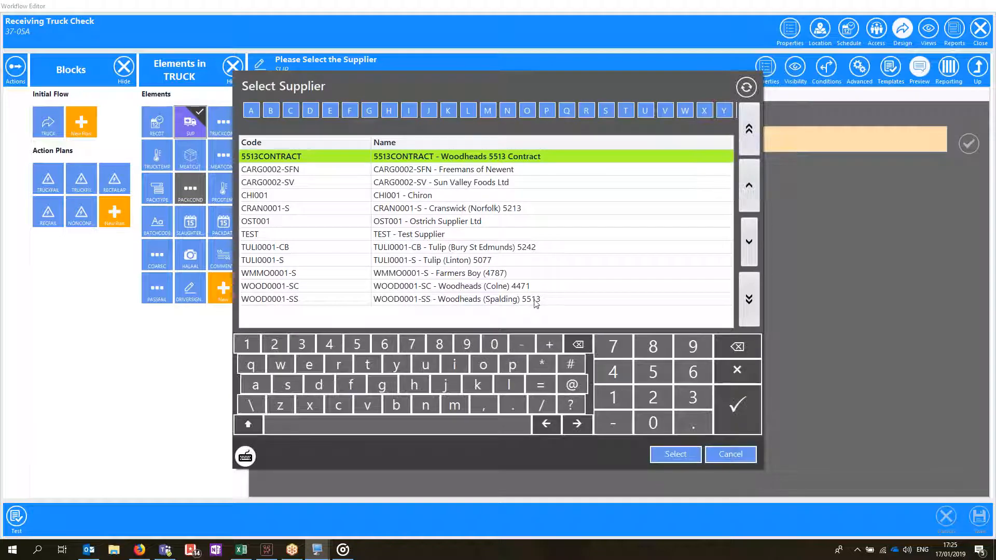
click(731, 456)
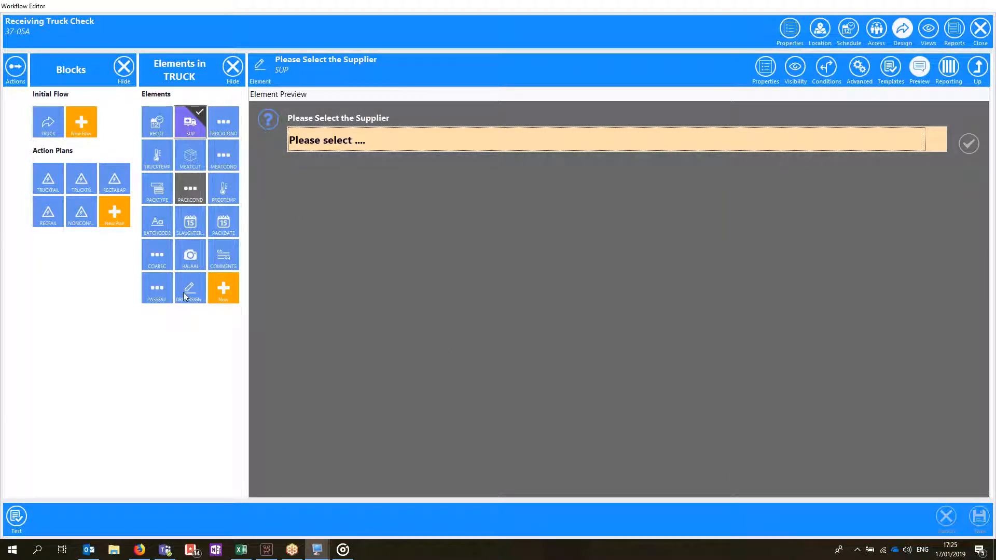
- Start a new element in the TRUCK block and examine the controllers offered in each category, from Buttons through Lists
click(220, 288)
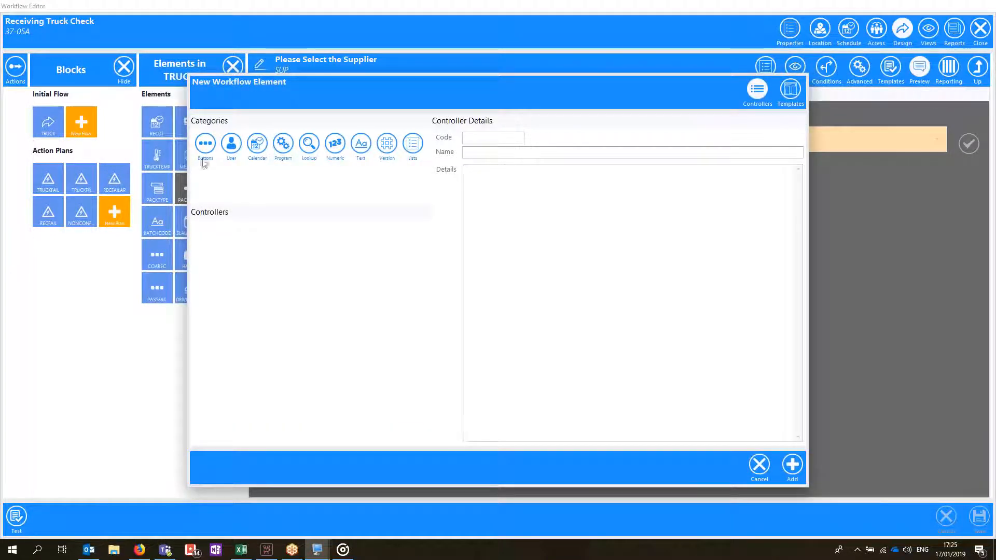
click(204, 144)
click(231, 146)
click(252, 148)
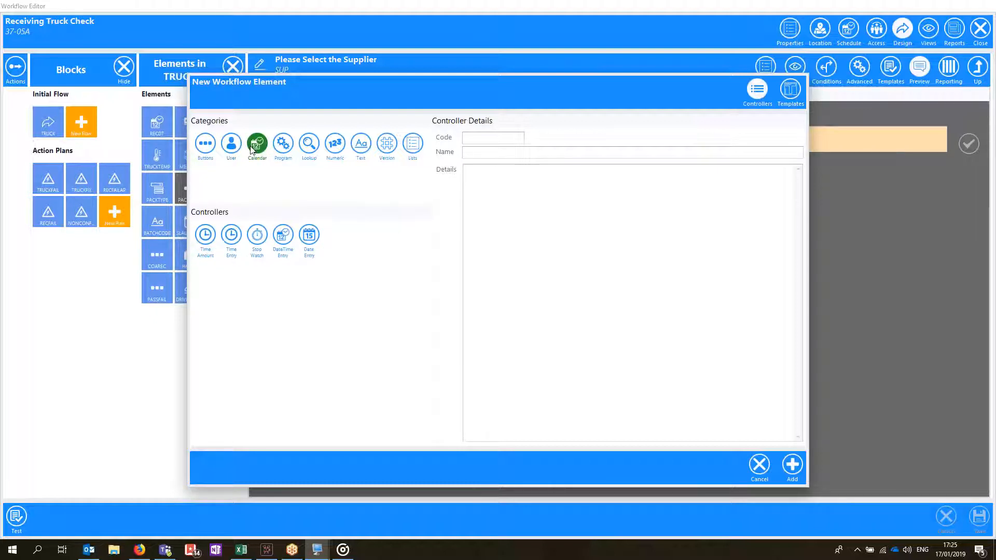
click(288, 153)
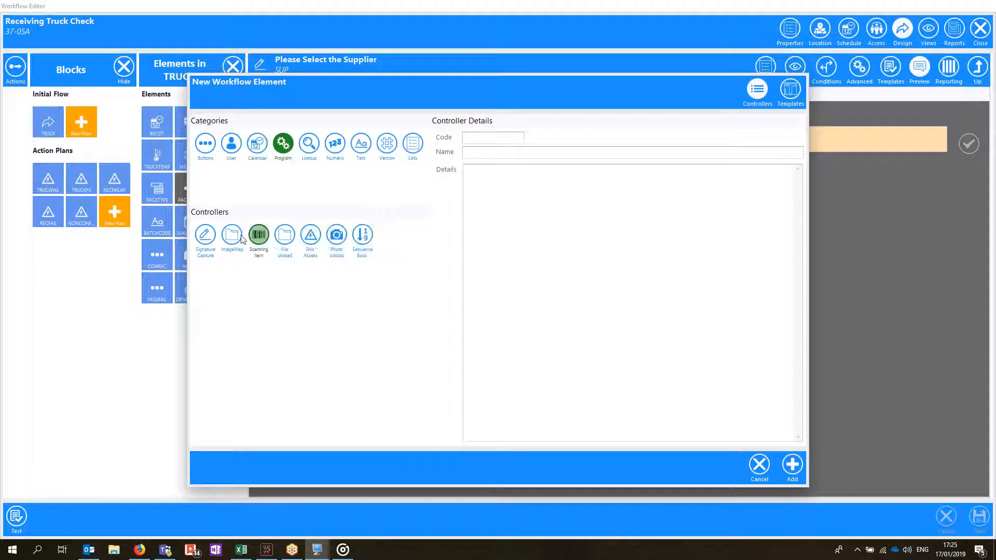
click(313, 154)
click(338, 148)
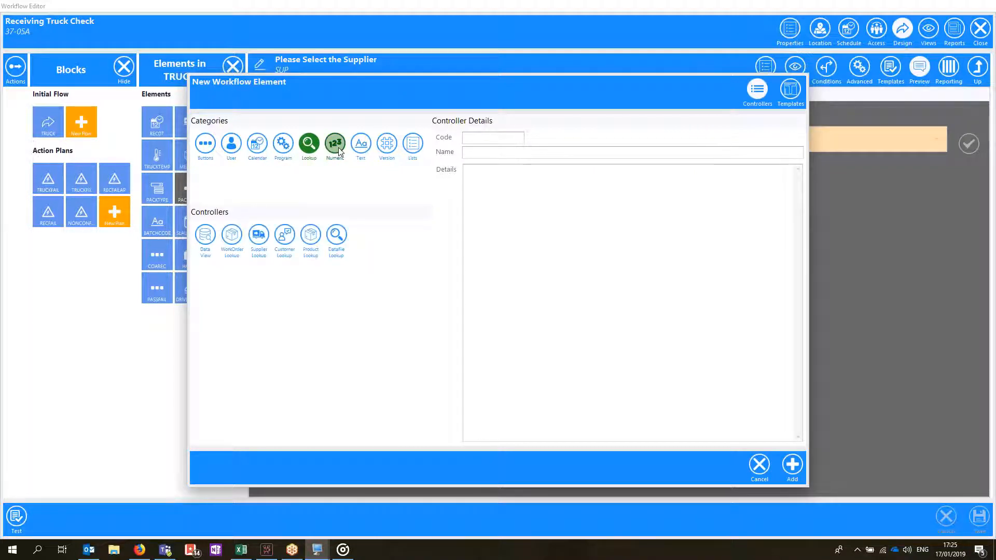
click(360, 152)
click(390, 155)
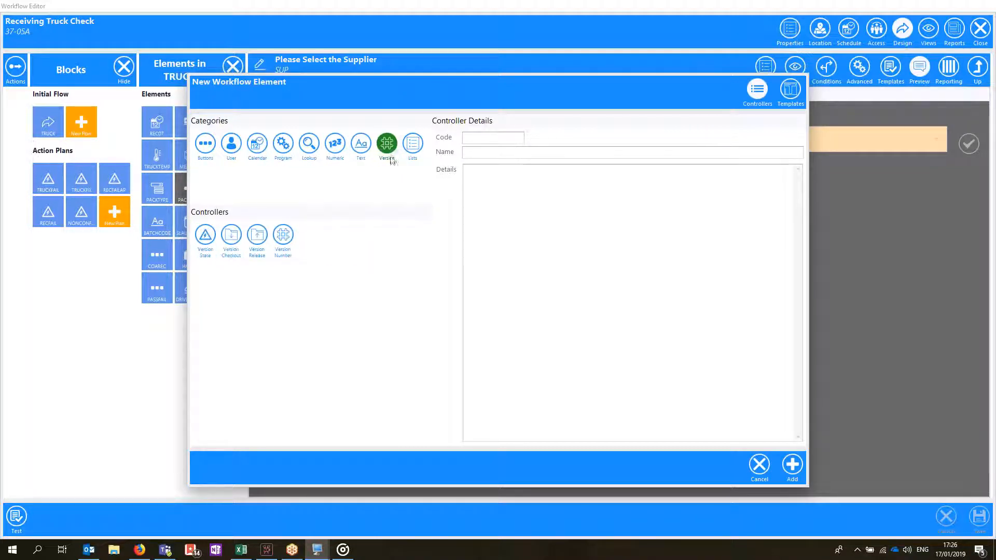
click(412, 155)
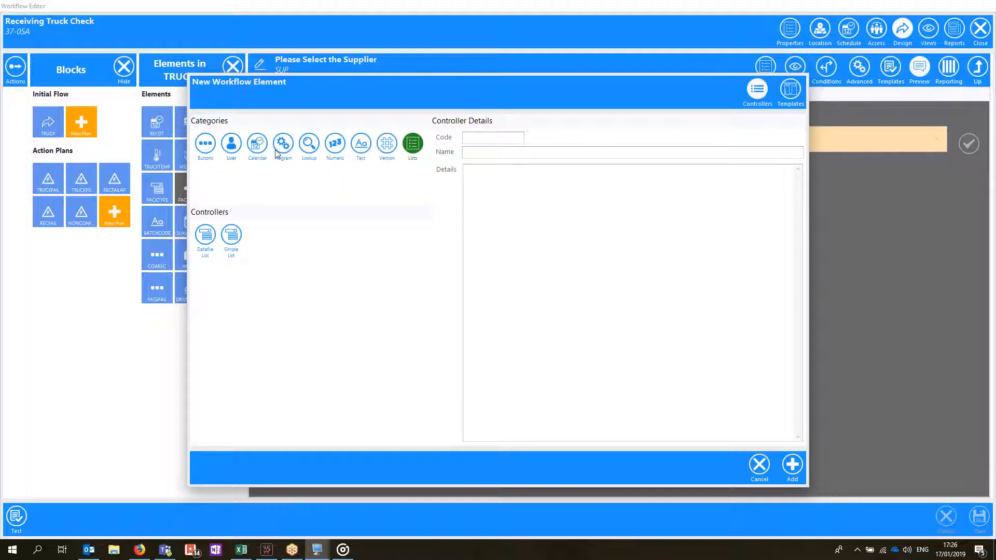
- Add a Temperature Entry element from the numeric controllers to the TRUCK block
click(337, 149)
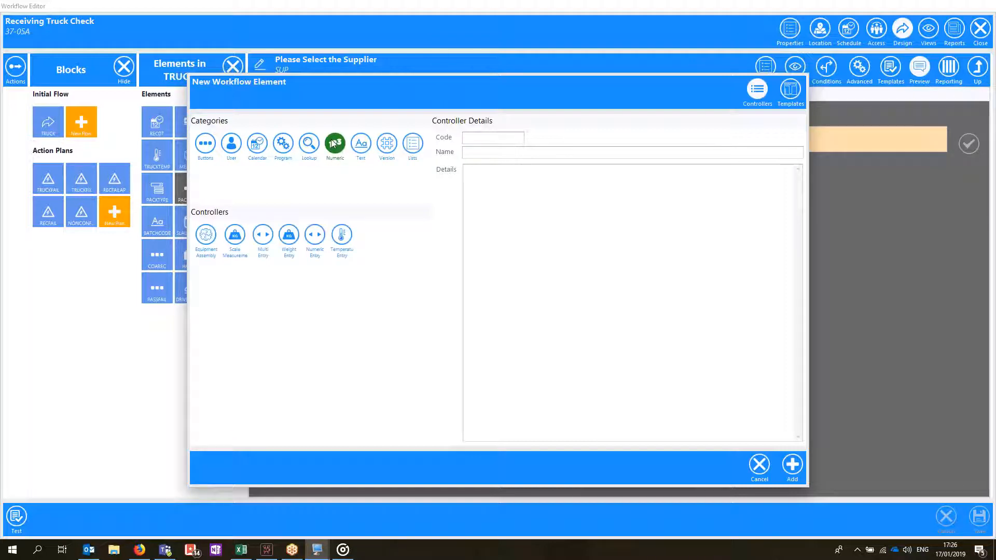
click(341, 236)
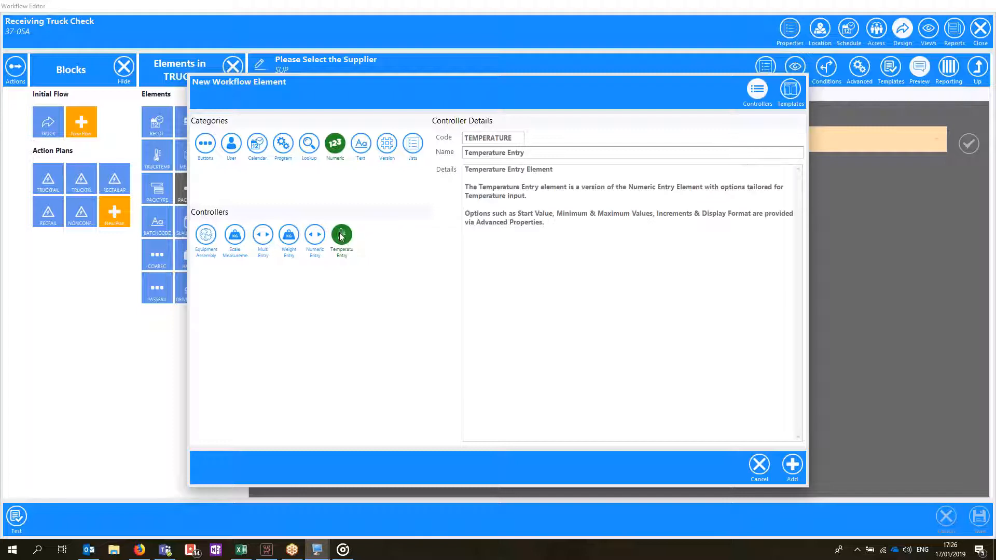
click(797, 465)
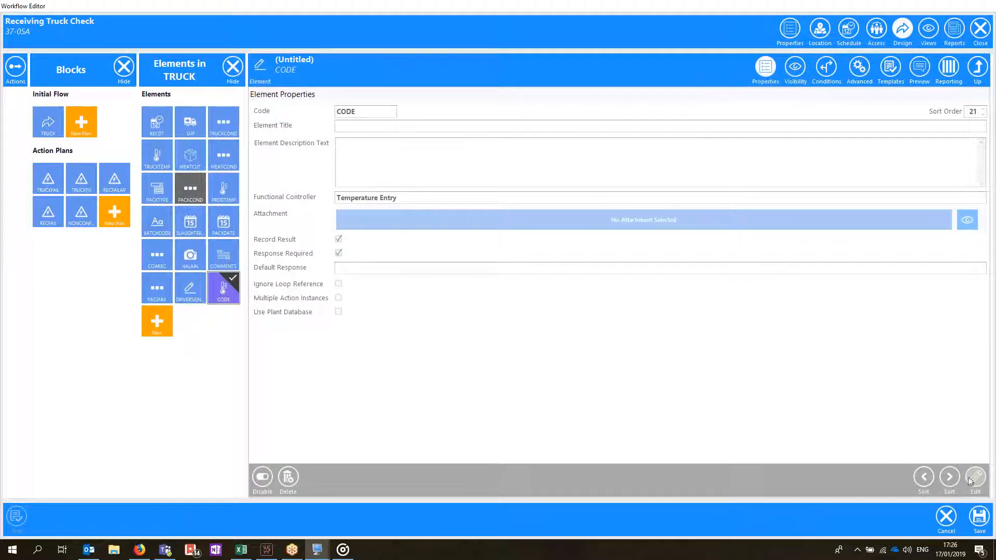
- Give the temperature element the code PRODUCTTEMP, title "Product Temperature" and description "Please record the Product Temperature", and apply the changes
click(974, 479)
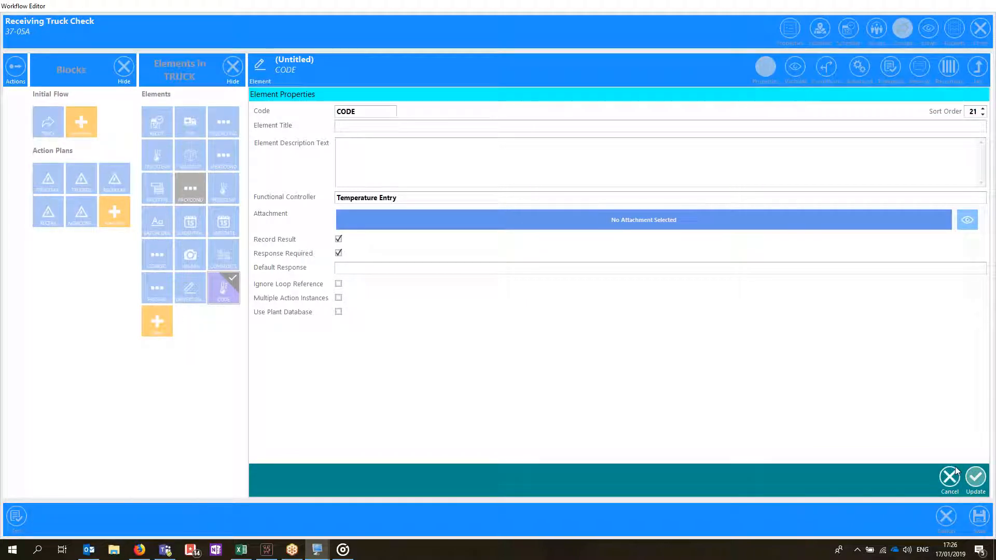
drag(370, 113, 289, 115)
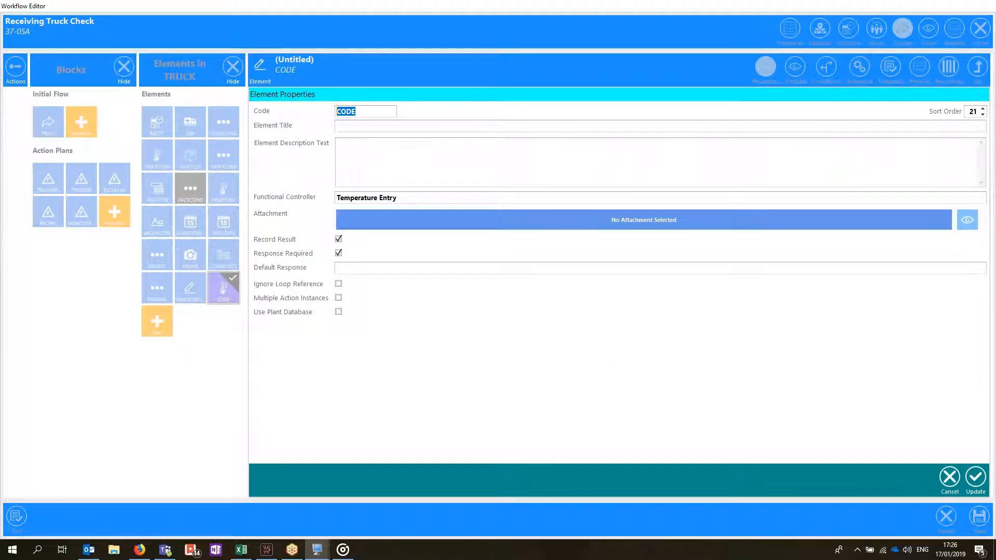
text(PR)
click(371, 126)
text(Product Temperature)
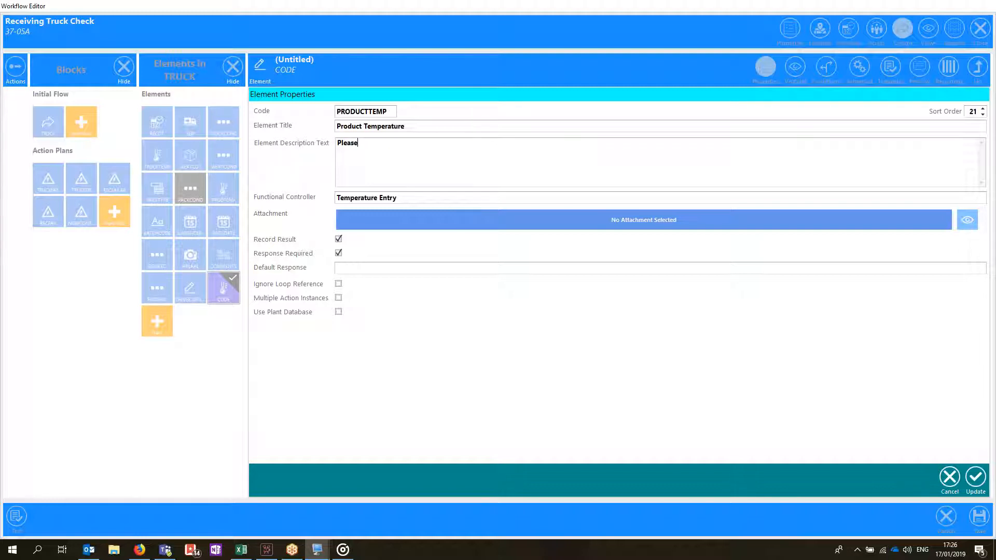
text(Product Temperature)
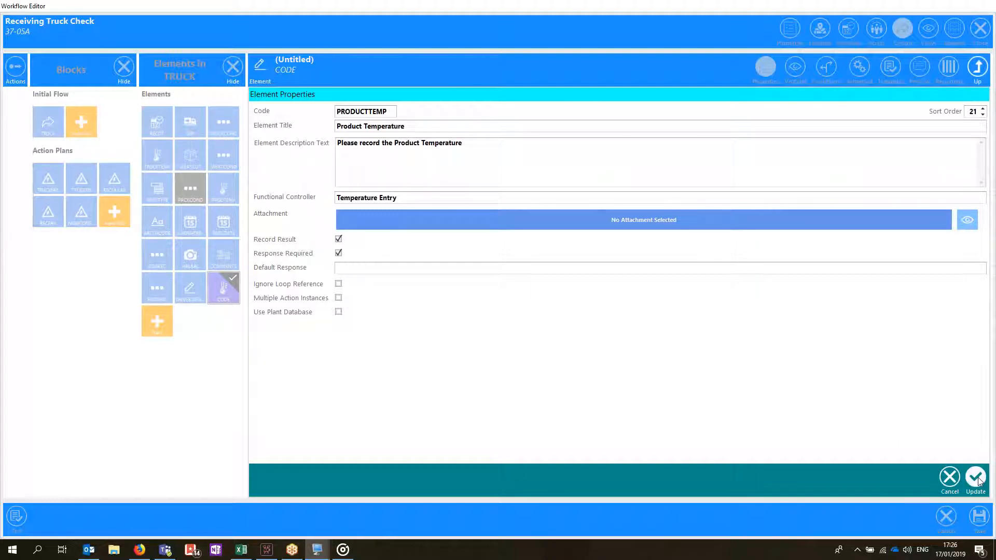
click(975, 477)
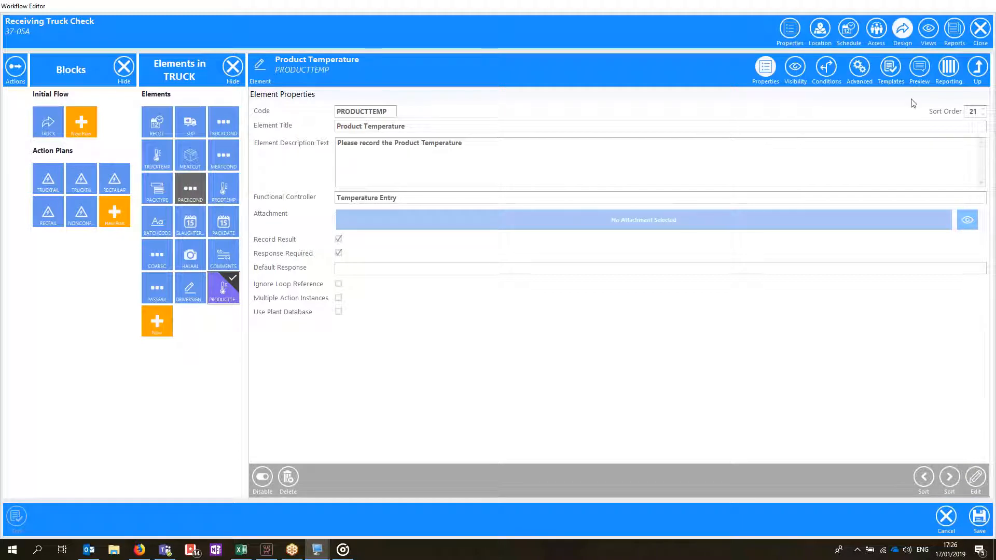
- Preview the Product Temperature element and raise its sample reading in increments to 1.2 °C
click(920, 67)
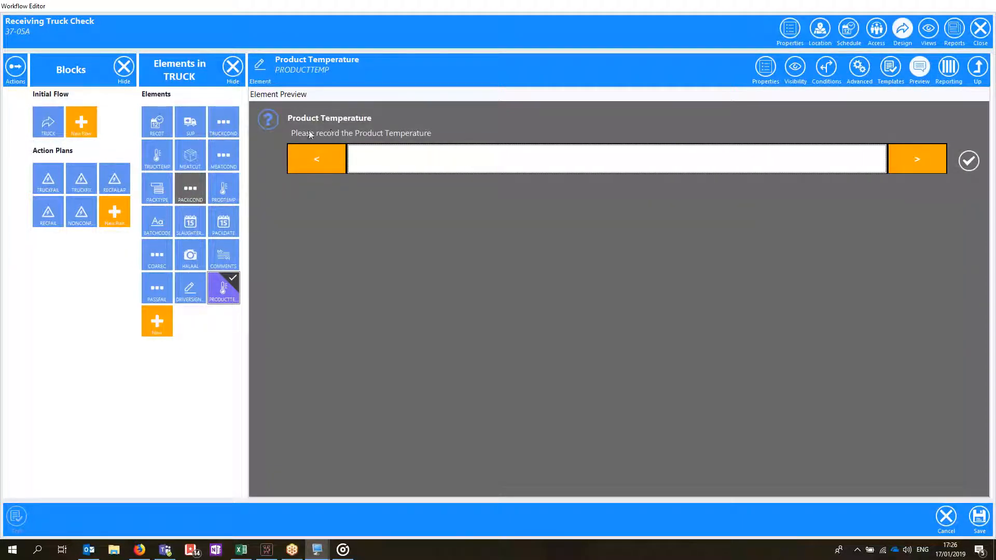
click(905, 160)
double_click(905, 160)
double_click(905, 159)
triple_click(905, 160)
double_click(904, 159)
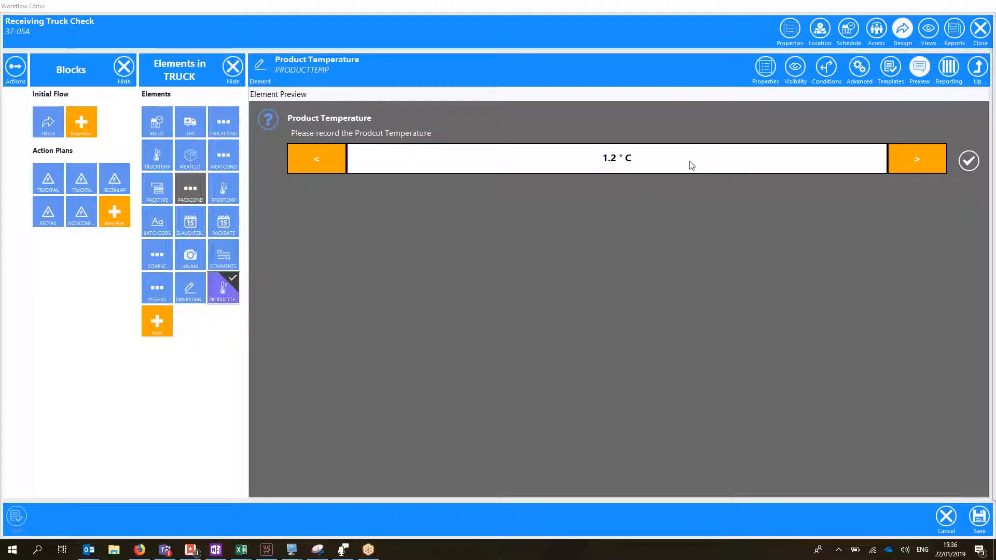
- Try direct number entry in the Product Temperature preview by entering 1.5
click(692, 163)
click(402, 312)
click(534, 356)
click(460, 264)
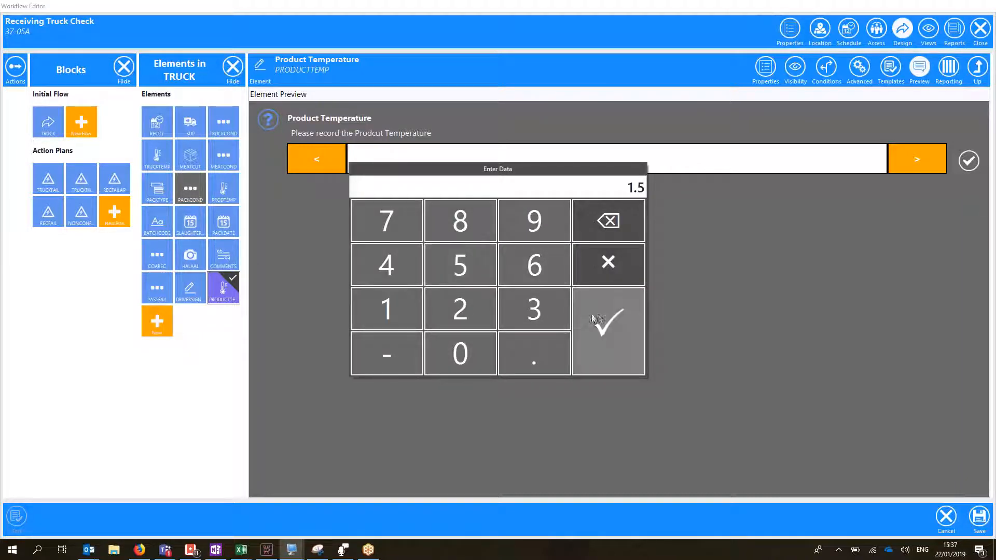
click(595, 319)
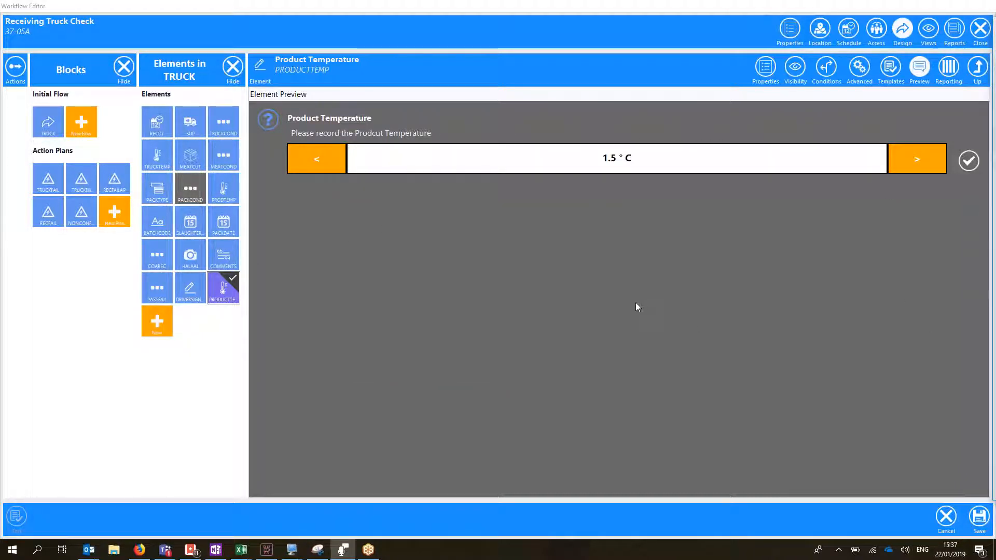
- Add a Yes No element from the Buttons controllers to the TRUCK block
click(157, 325)
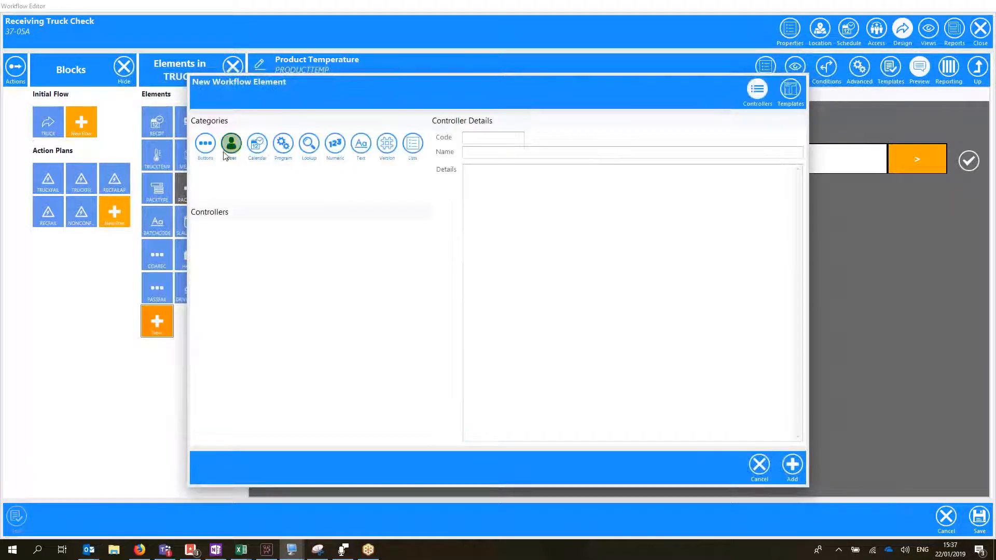
click(205, 143)
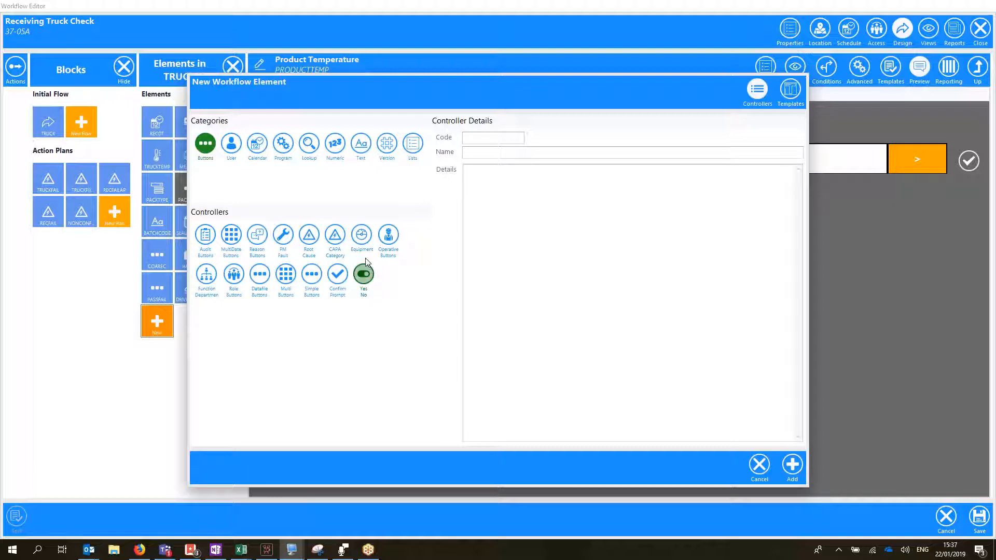
click(365, 275)
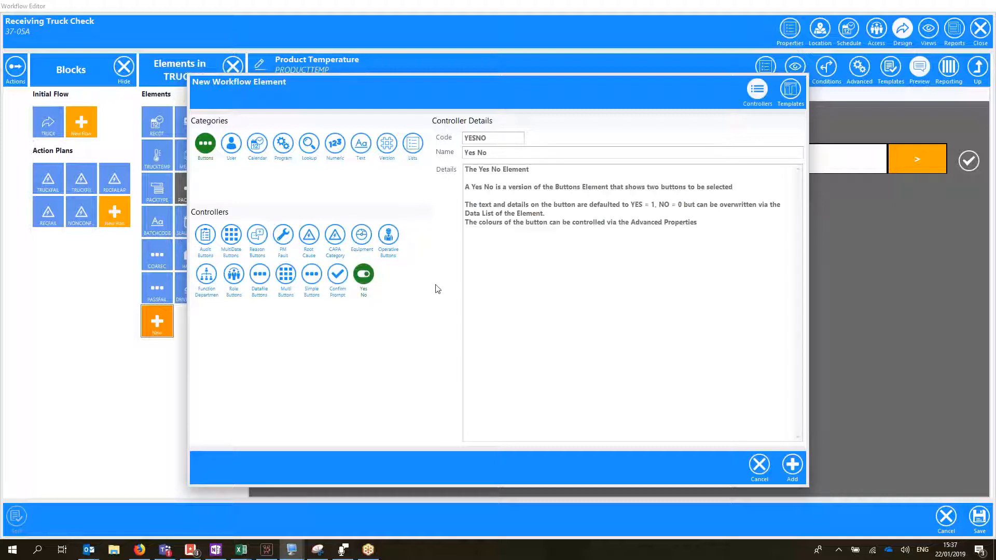
click(792, 464)
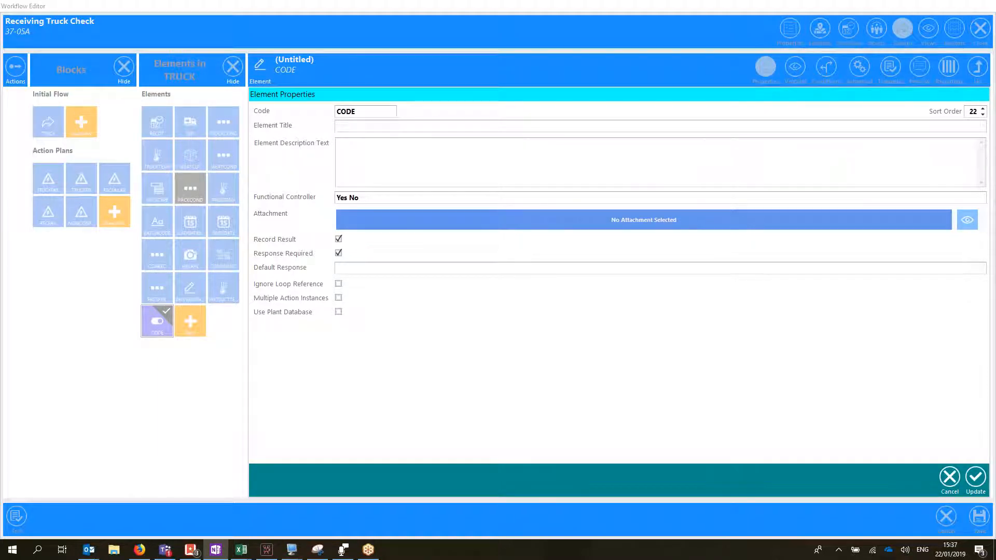
- Set the Yes No element's title to "Packaging Condition", code to PACKAGINGCOND and description to "Is the packaging condition acceptable?", and preview it
click(344, 127)
text(Packaging Condition)
drag(365, 111, 267, 117)
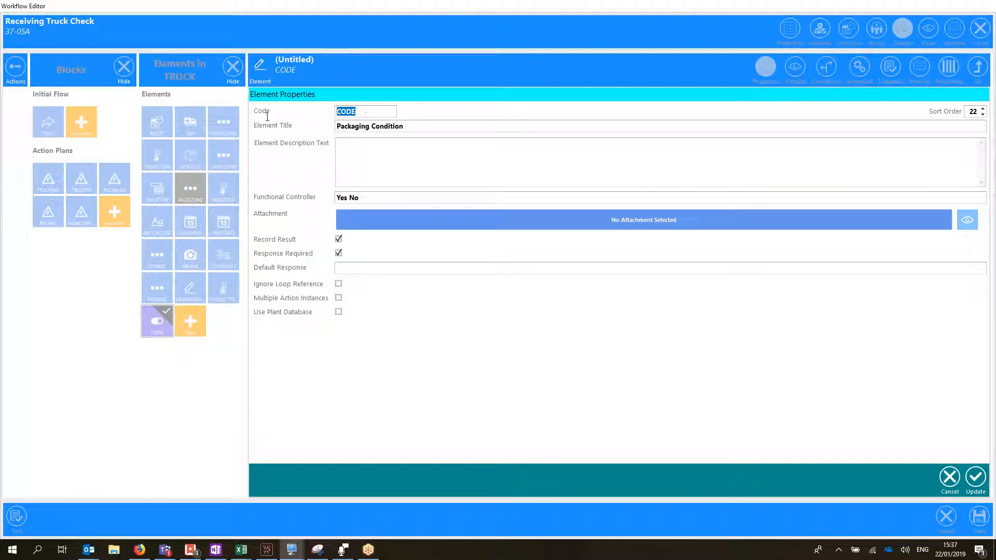
text(PACKAGINGCOND)
key(alt+Tab)
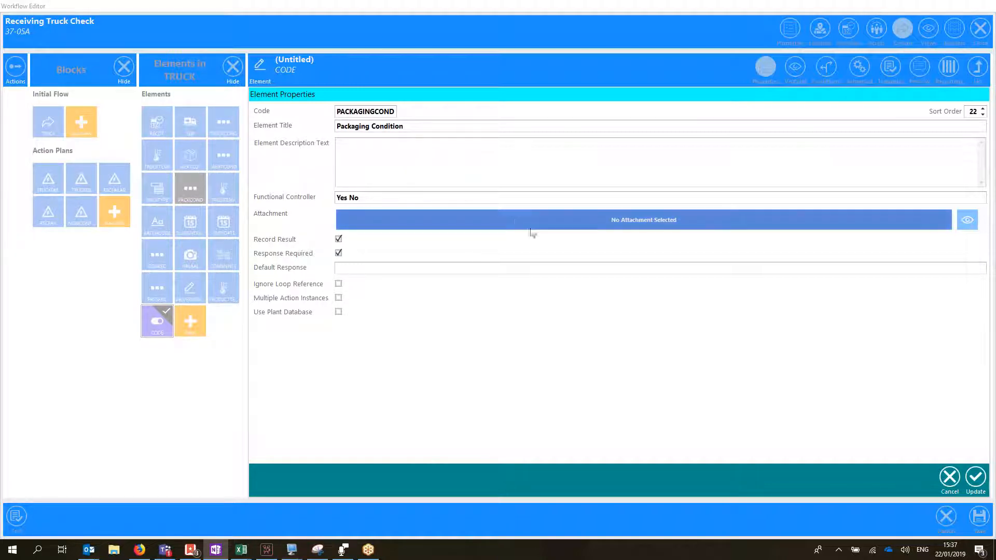
click(442, 175)
text(Is the packaging condition acceptable?)
click(976, 477)
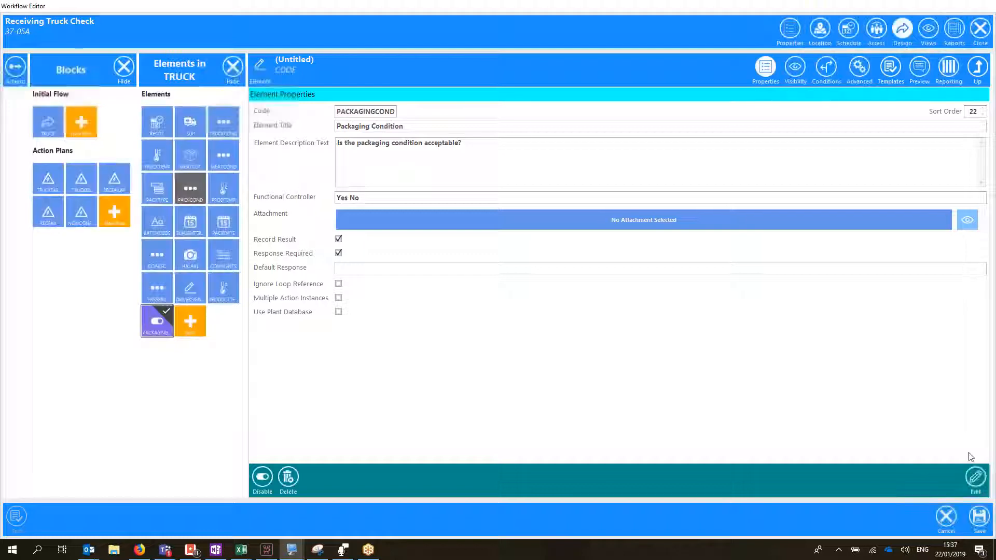
click(916, 76)
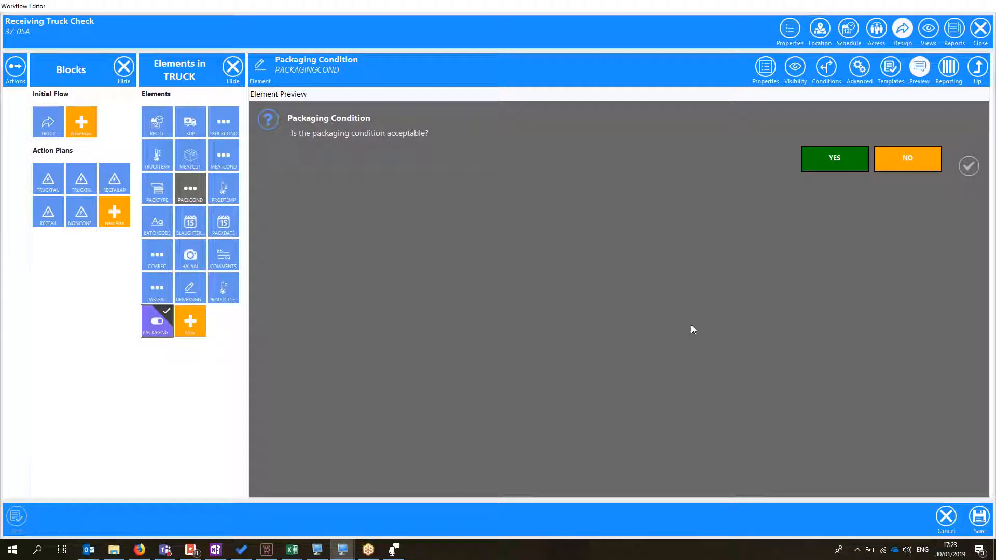
click(765, 70)
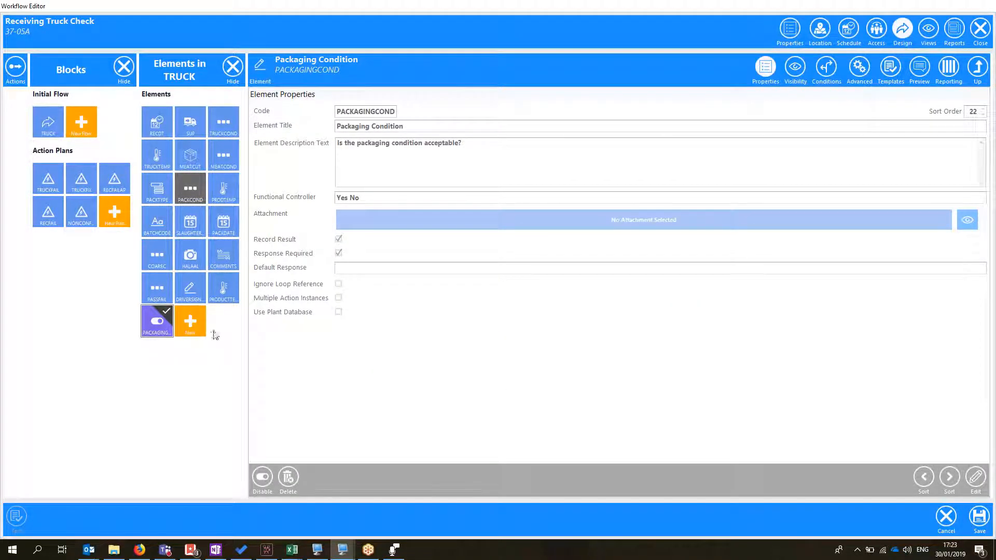
- Add a Photo Upload element from the Program controllers to the TRUCK block
click(189, 320)
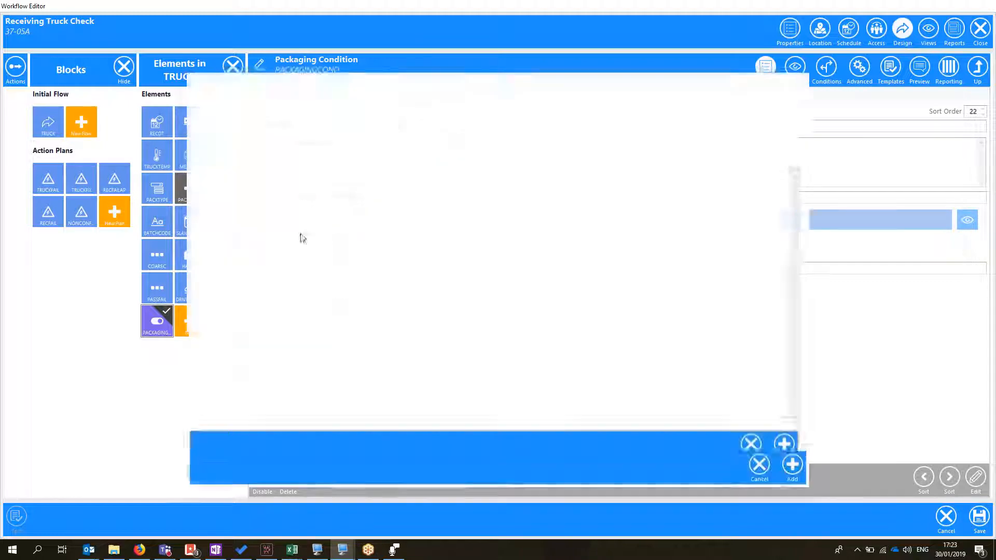
click(283, 144)
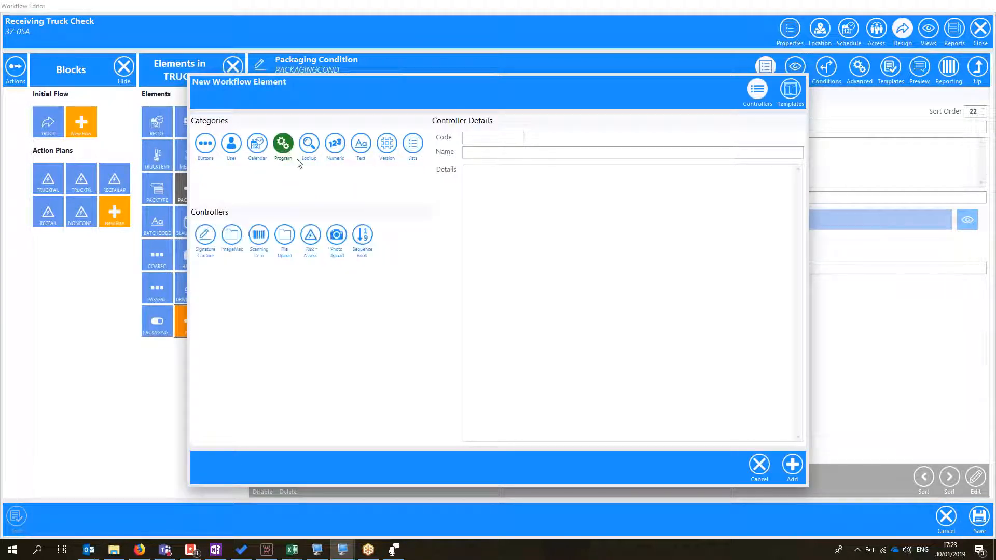
click(337, 234)
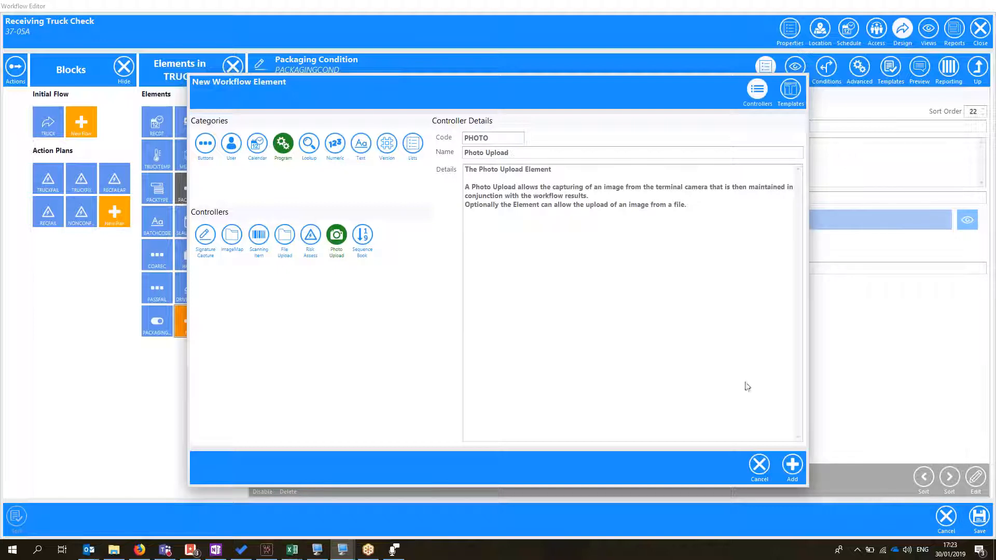
click(792, 466)
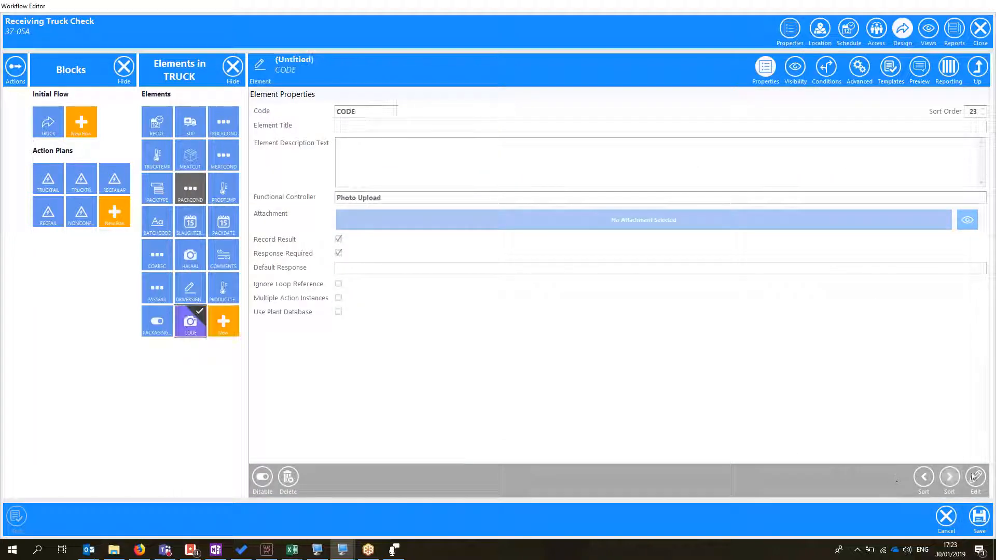
- Set the Photo Upload element's code to PRODPHOTO, title to "Product Photo" and description to "Please take a photo of the product that has been received"
click(975, 476)
double_click(378, 111)
text(PRODPHOTO)
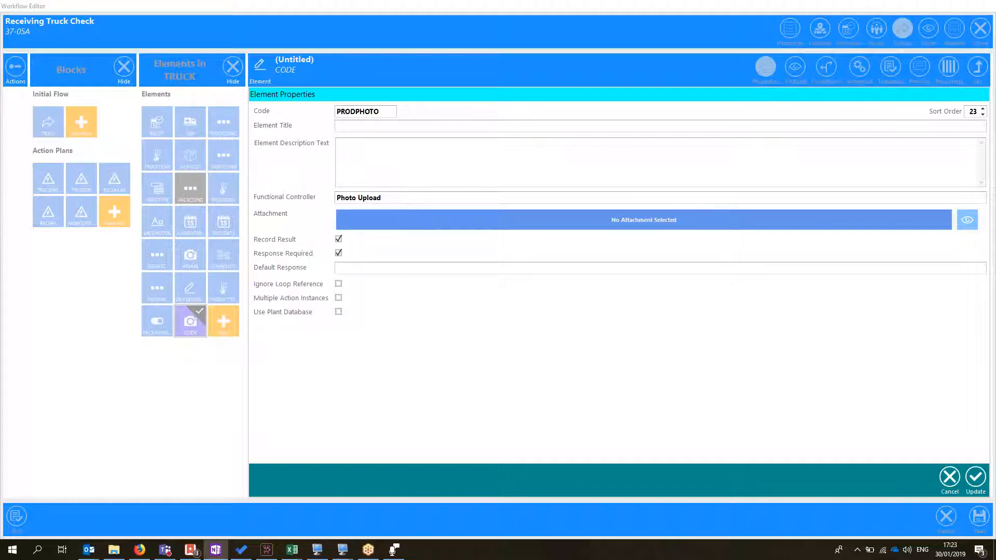
click(402, 126)
text(Product Photo)
click(531, 148)
text(Please take a photo of the product that has been received)
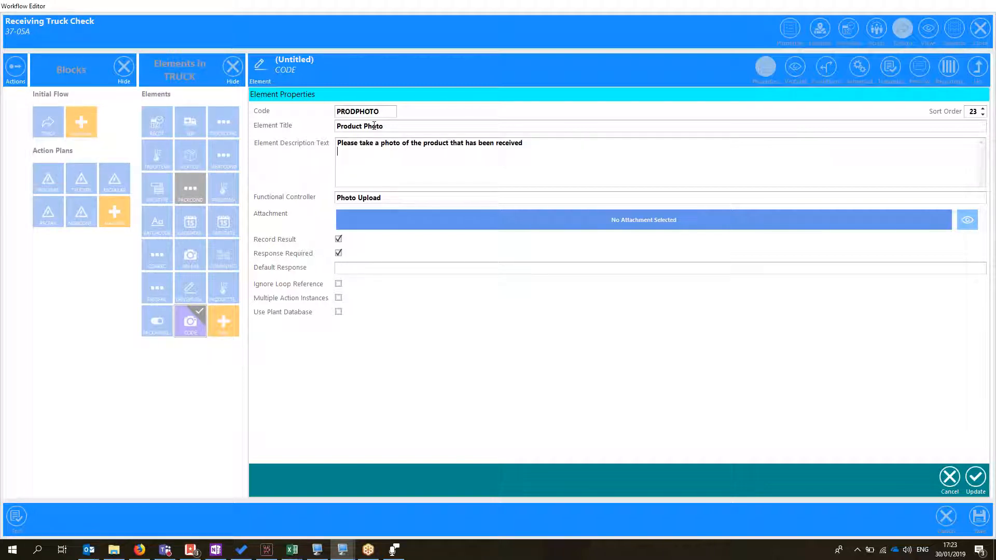
drag(380, 112, 321, 118)
drag(391, 126, 340, 130)
click(469, 154)
key(ctrl+a)
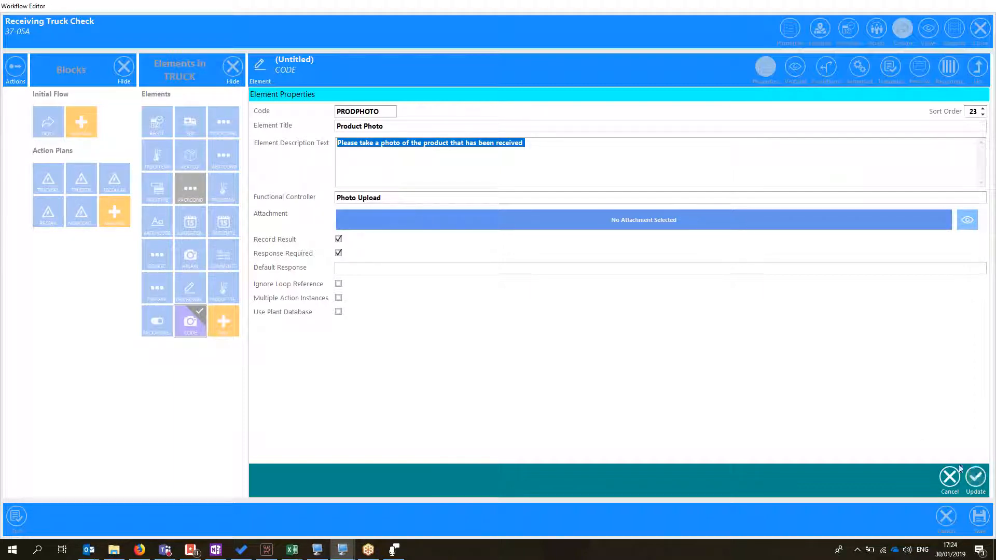
click(975, 475)
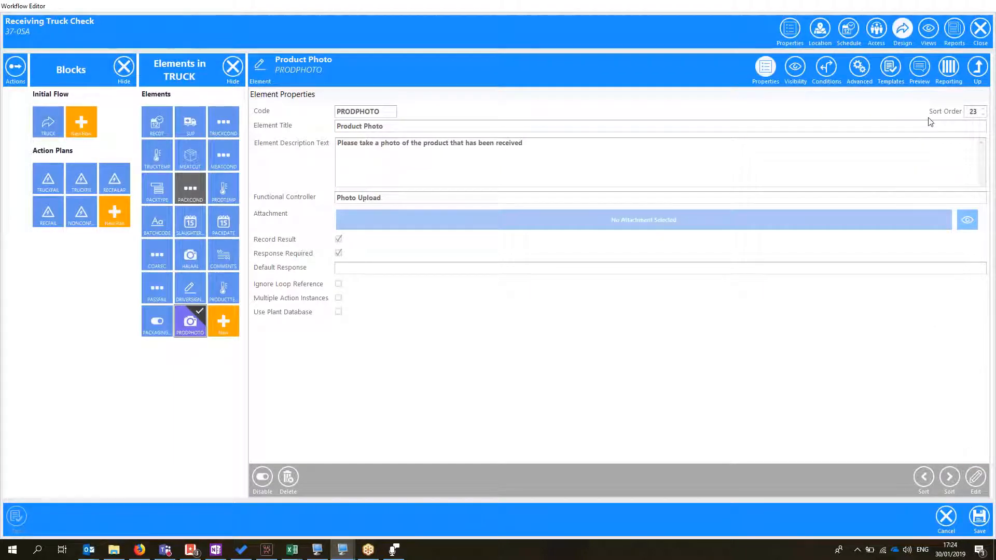
- Preview the Product Photo element, capture sample photos with the camera and submit the response
click(922, 76)
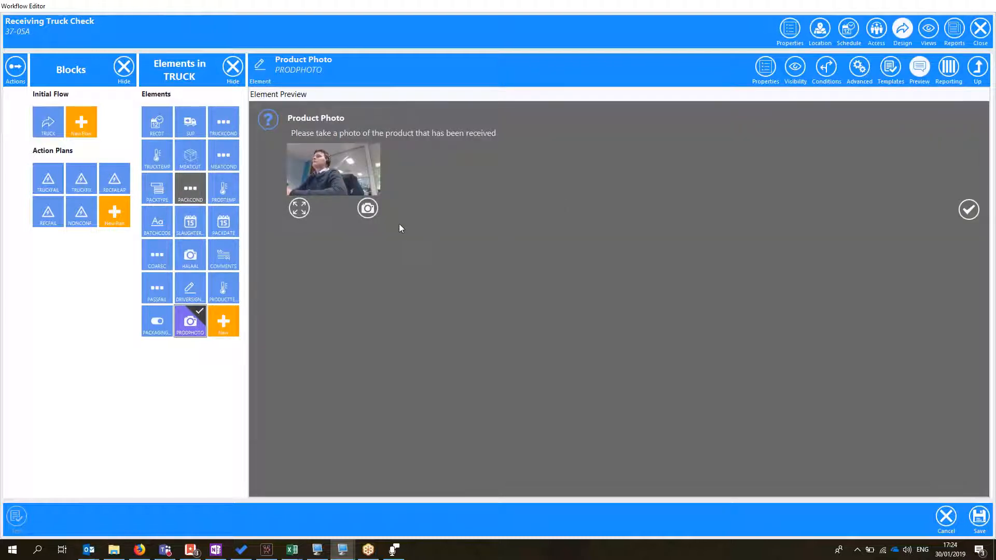
click(374, 208)
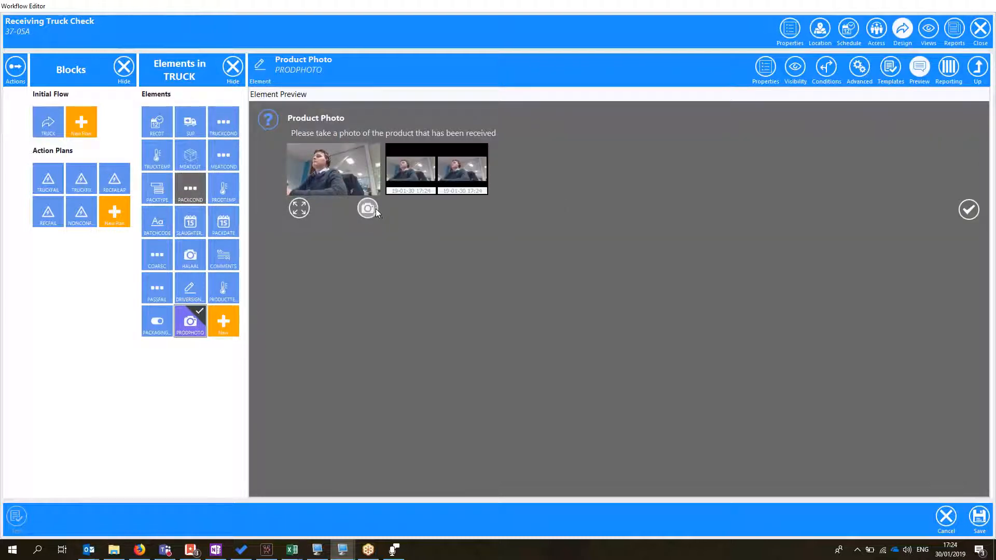
click(968, 210)
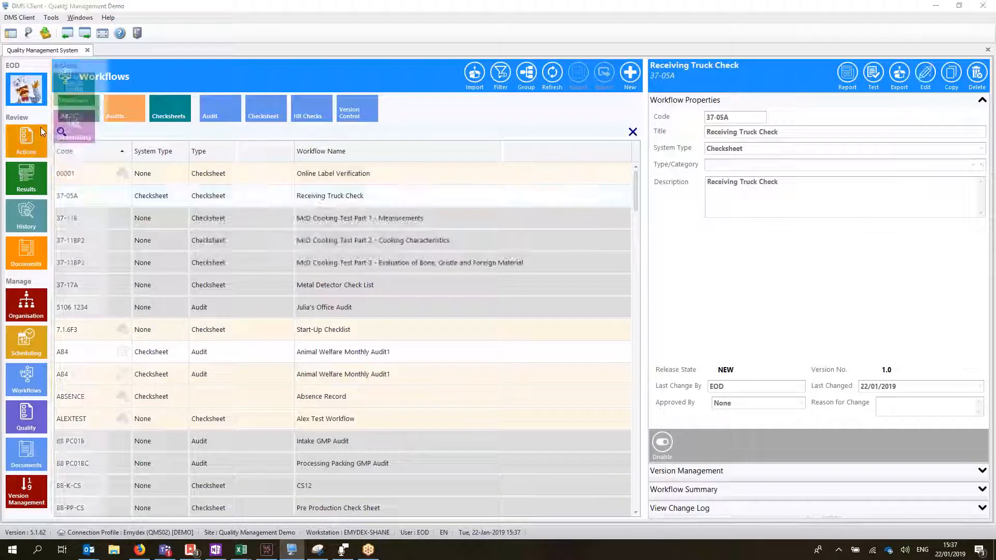
- Open the current actions overview and look through the list of workflows available to start
click(60, 121)
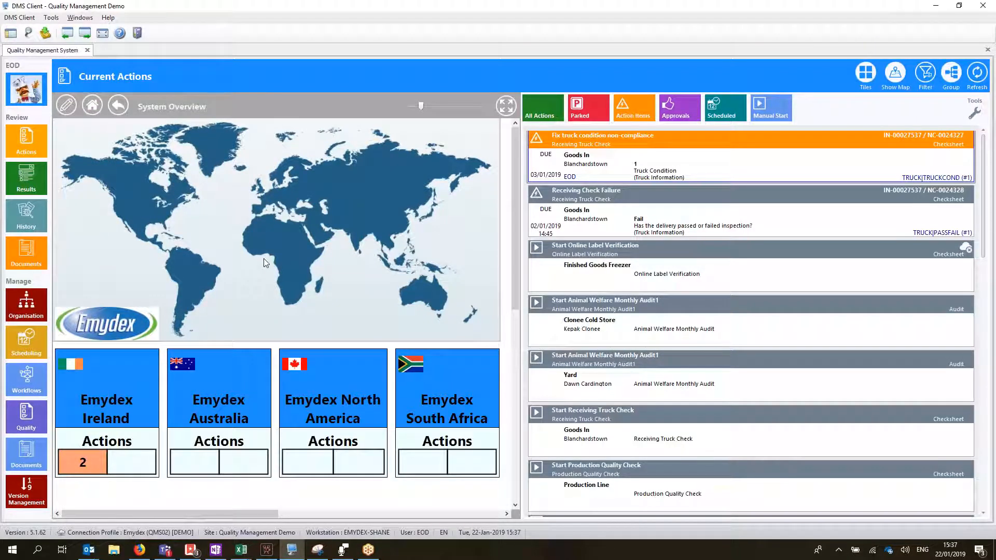
scroll(632, 317, down, 10)
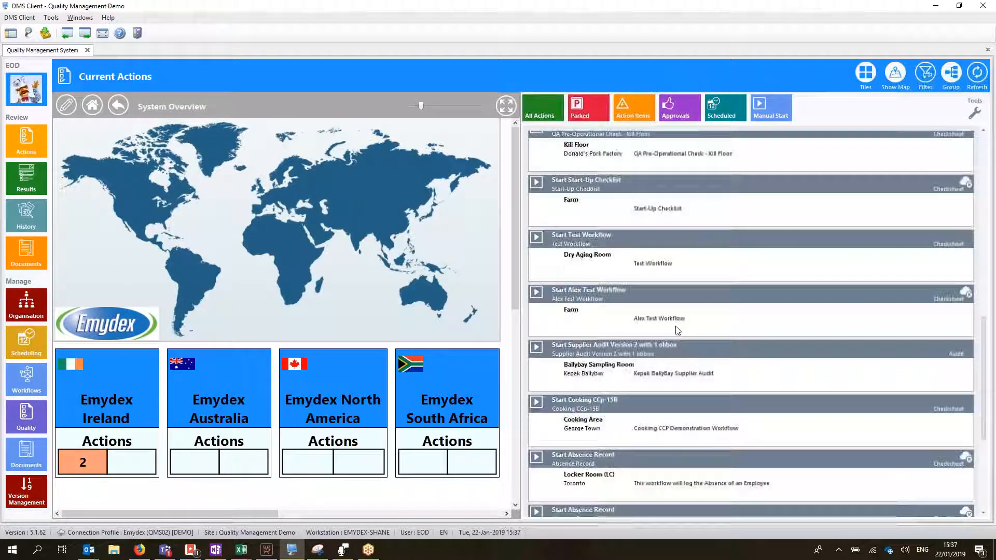